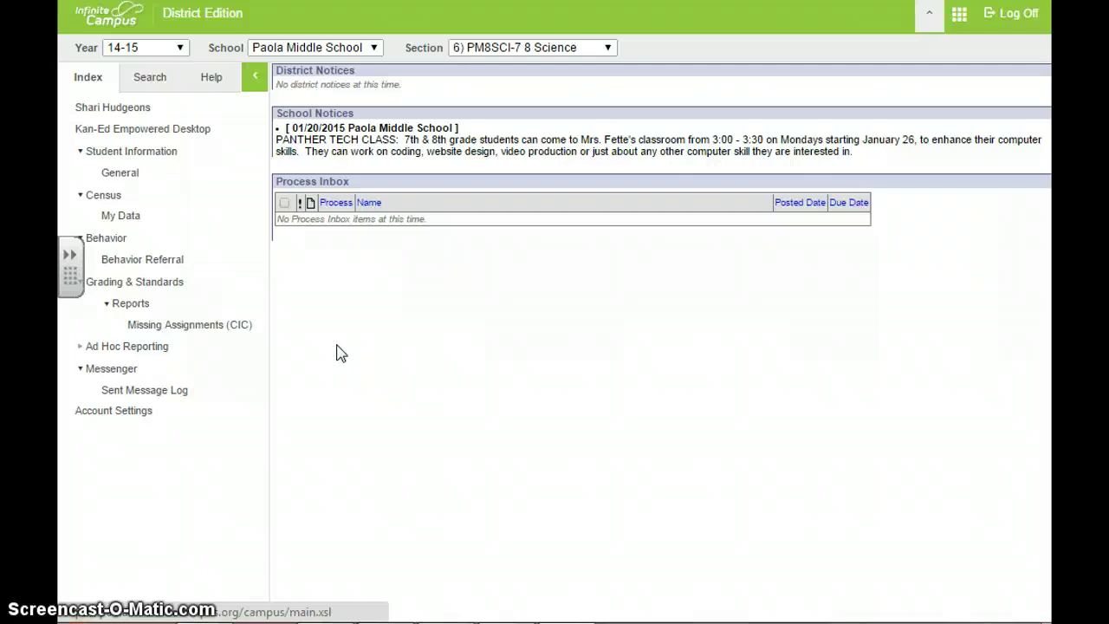
- View the student search, return to the index, and open the Behavior Referral tool
left_click(143, 83)
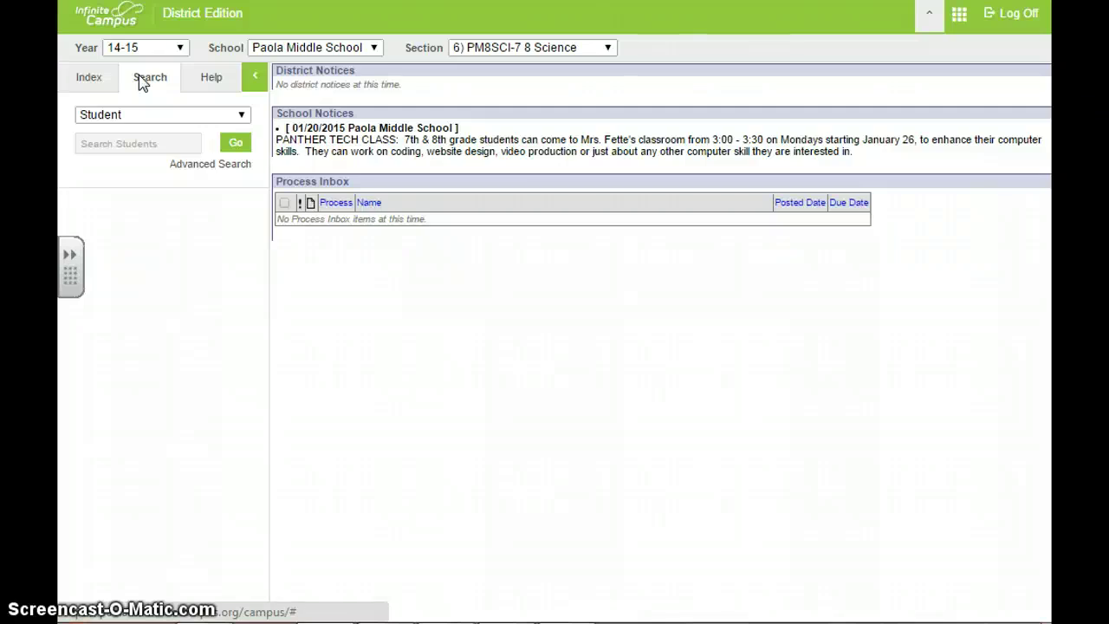
left_click(139, 145)
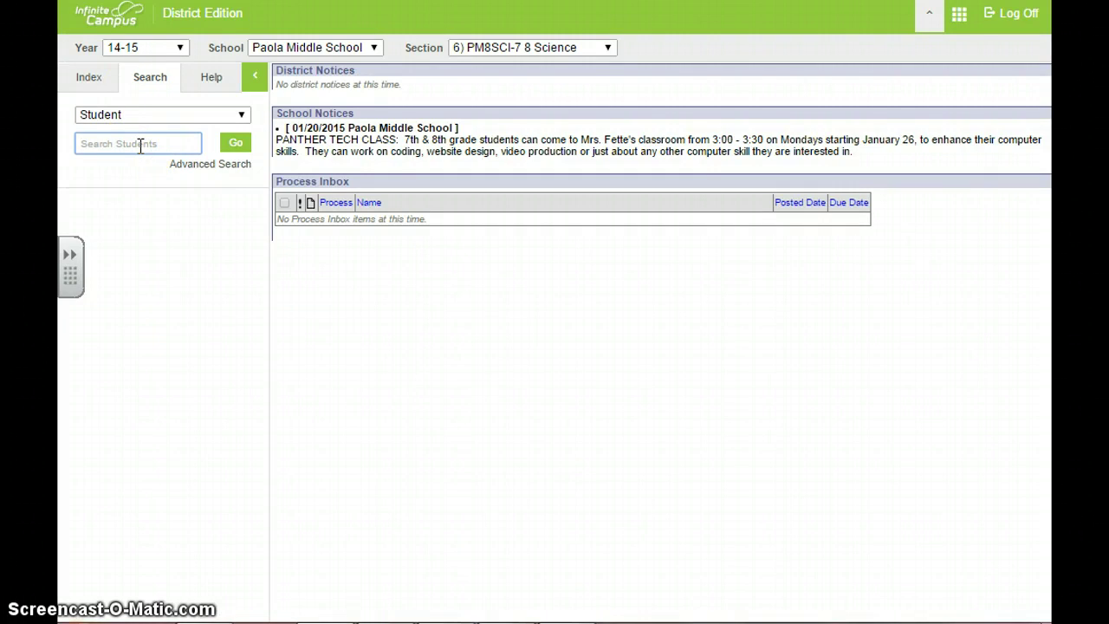
left_click(87, 79)
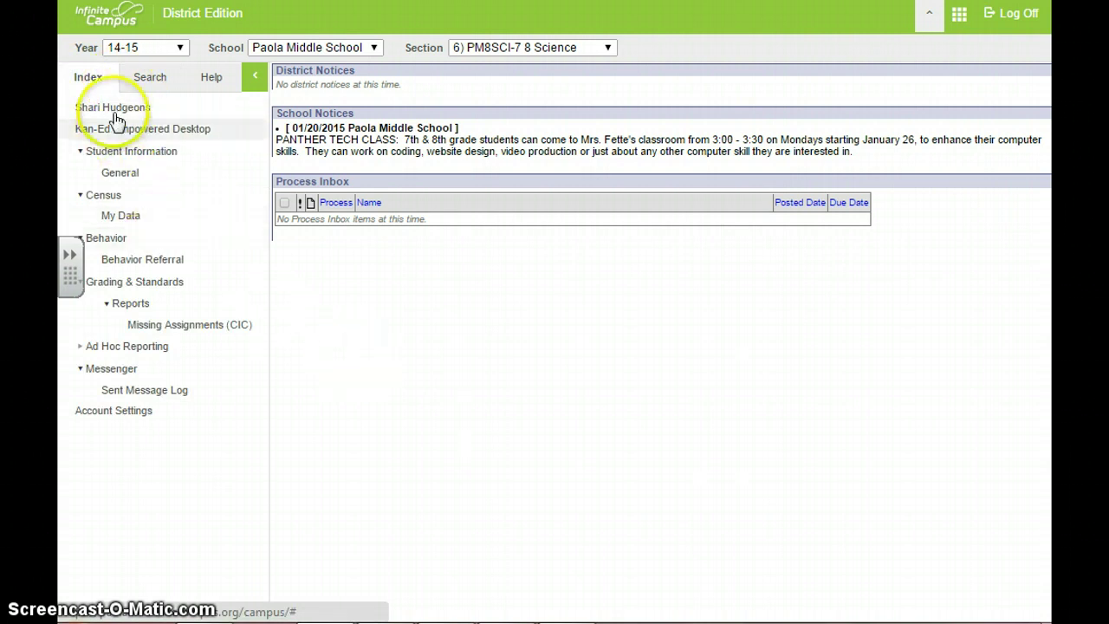
left_click(160, 266)
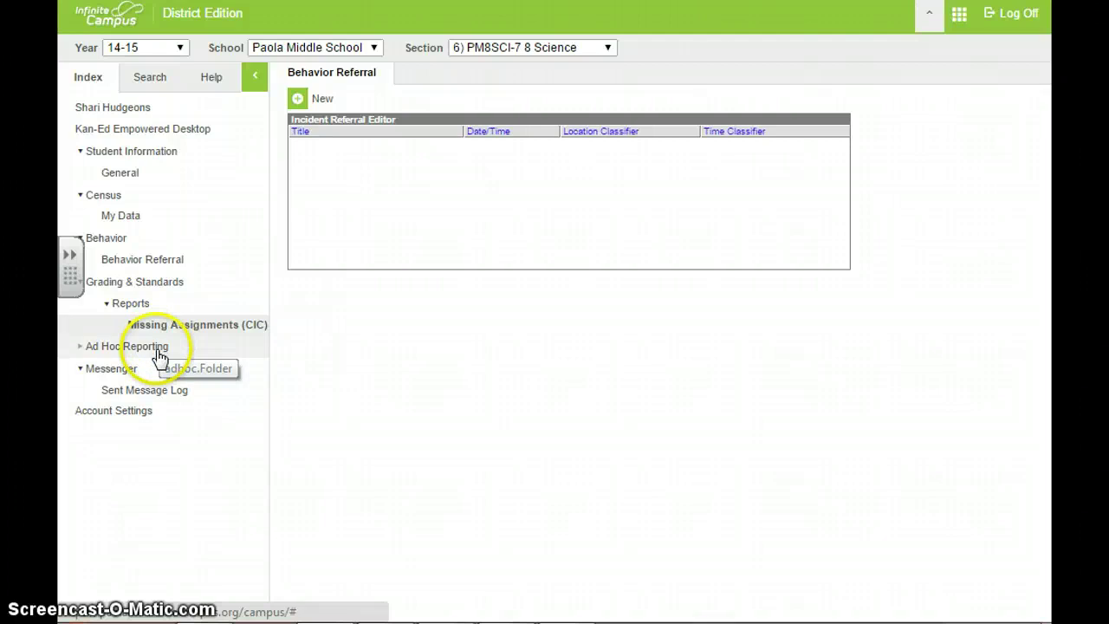
- Find the messages created between 11/02/2014 and 01/23/2015 in the Sent Message Log and look over the entries
left_click(143, 396)
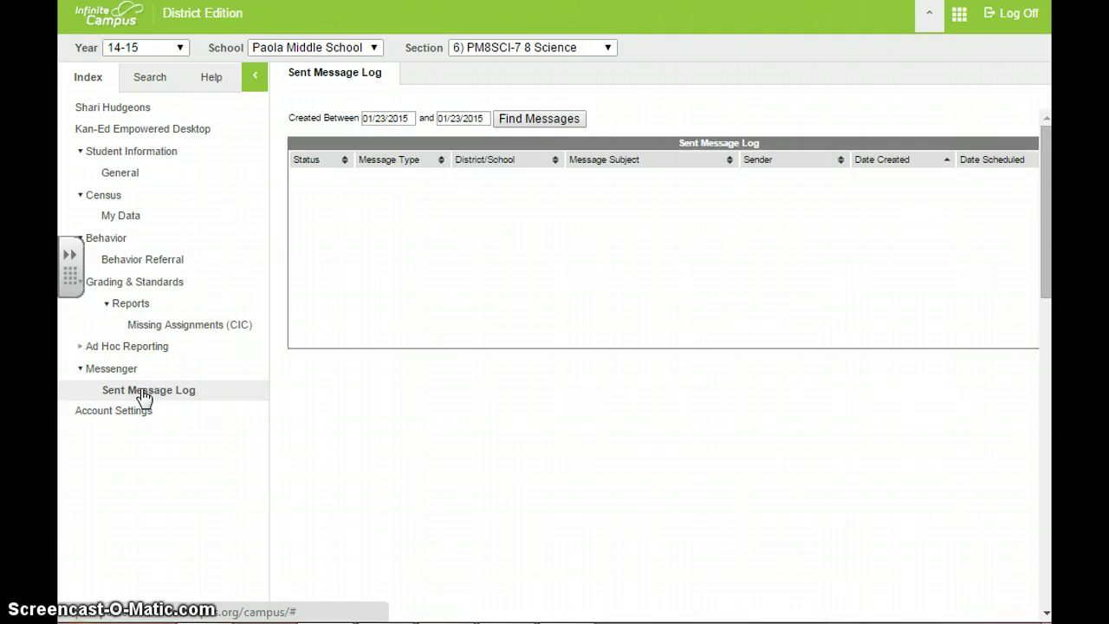
left_click(458, 118)
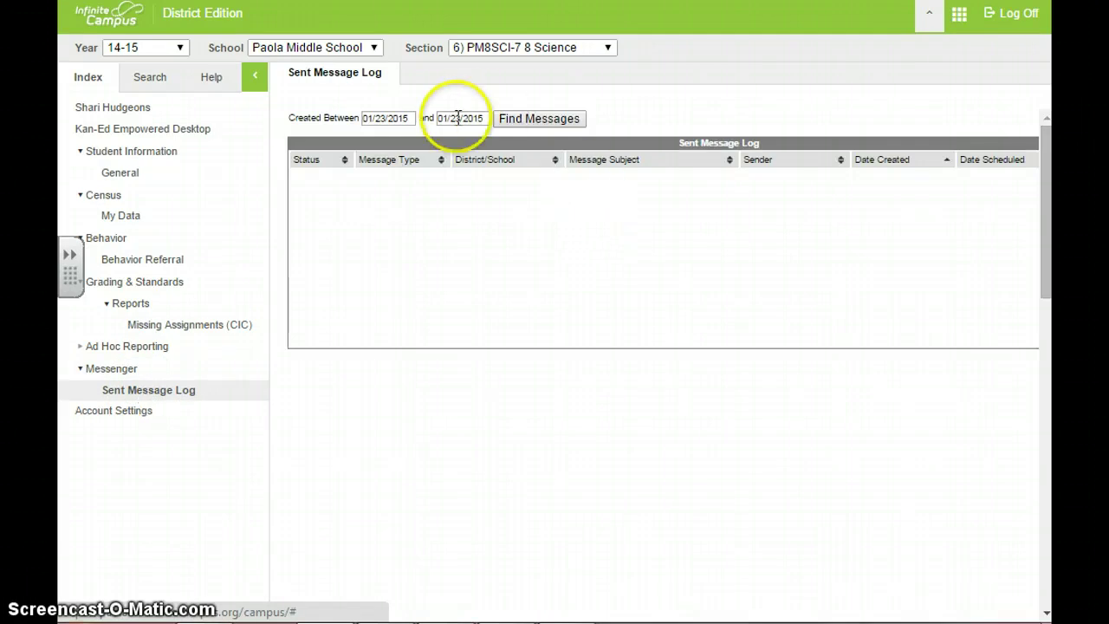
left_click(386, 118)
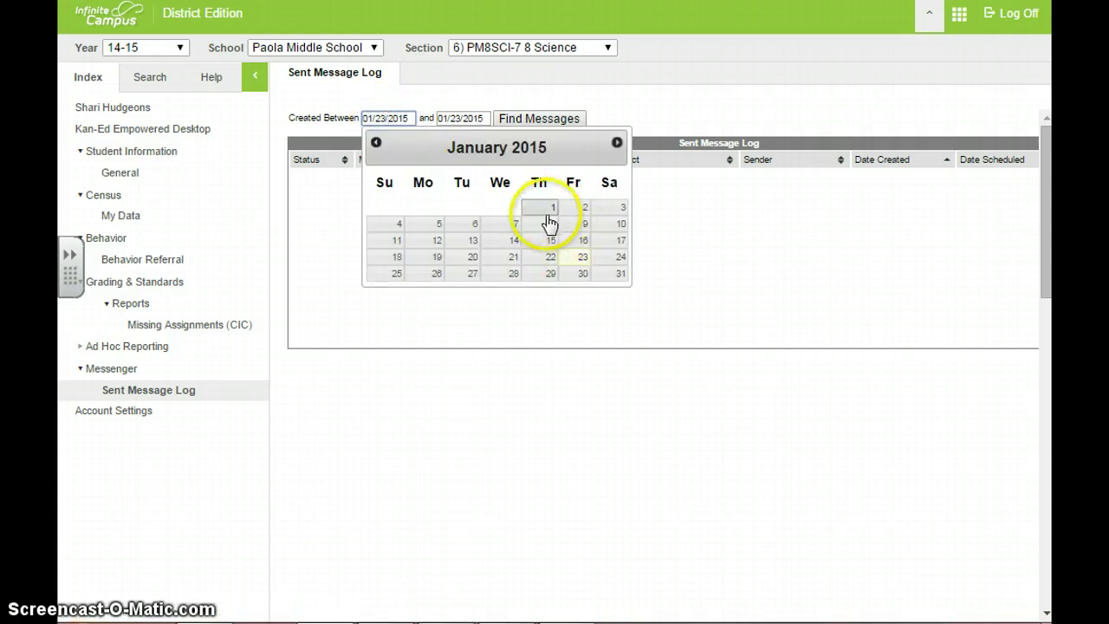
left_click(376, 143)
left_click(377, 146)
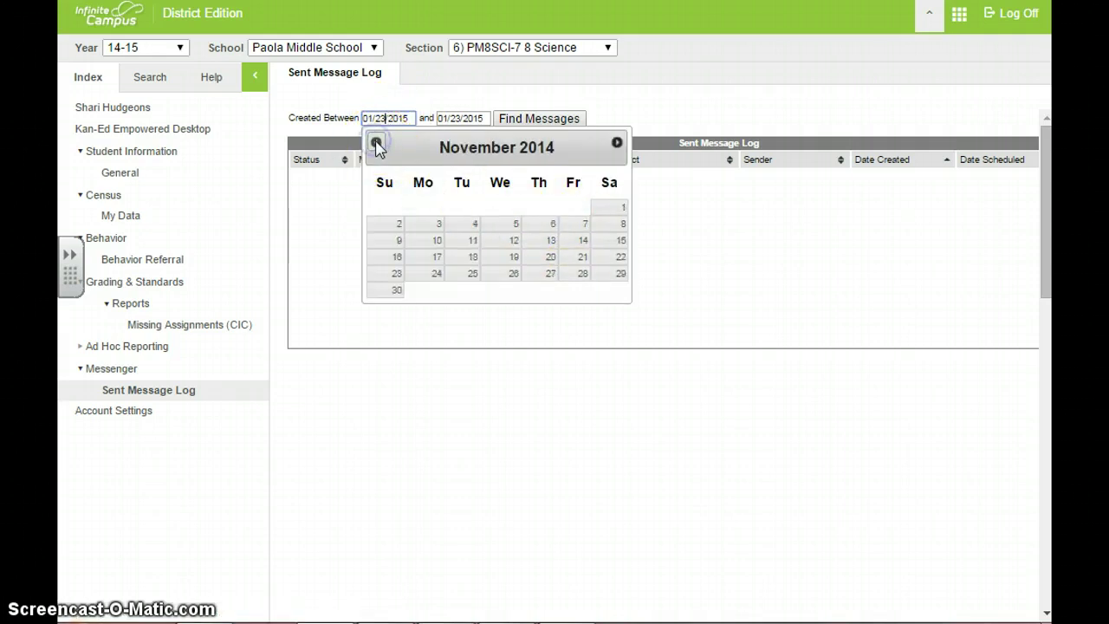
left_click(397, 229)
left_click(539, 120)
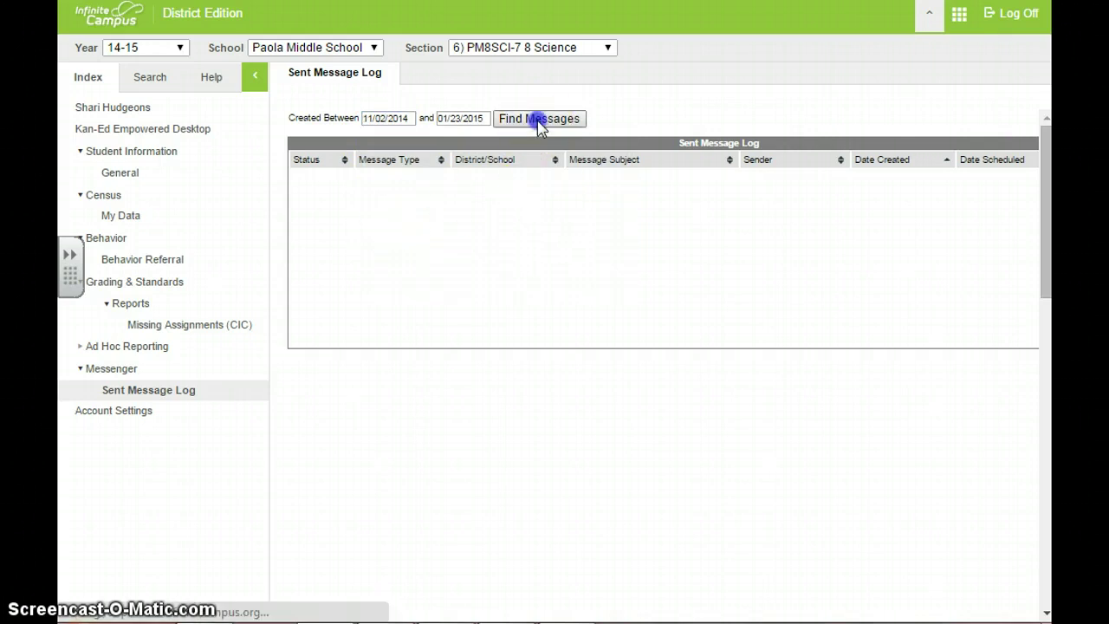
left_click_drag(719, 335, 545, 227)
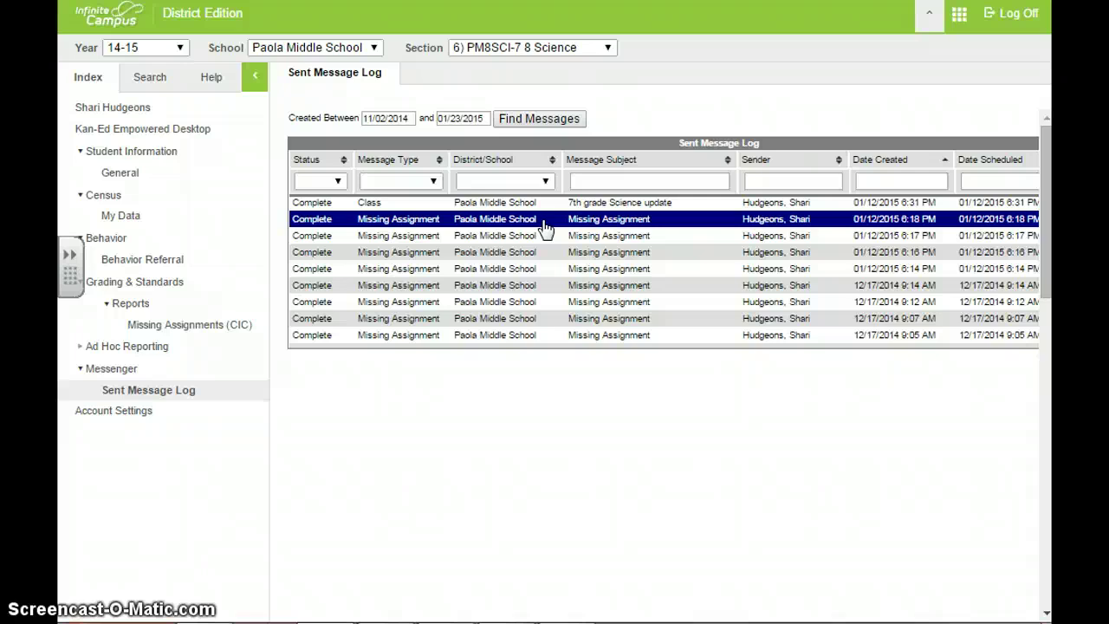
left_click_drag(544, 227, 572, 344)
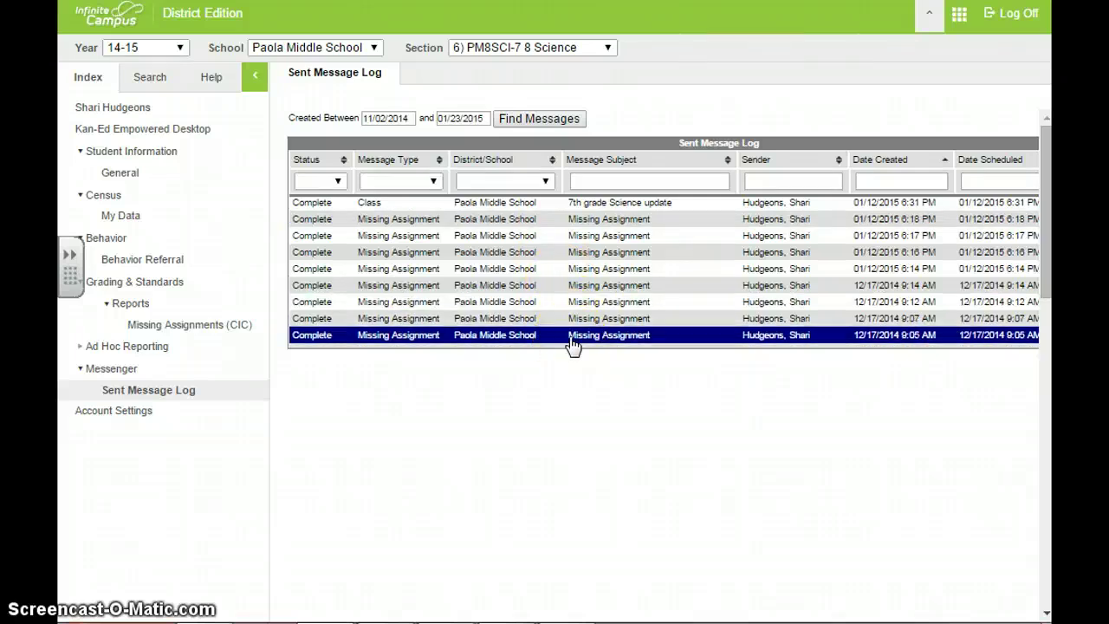
left_click_drag(572, 344, 503, 428)
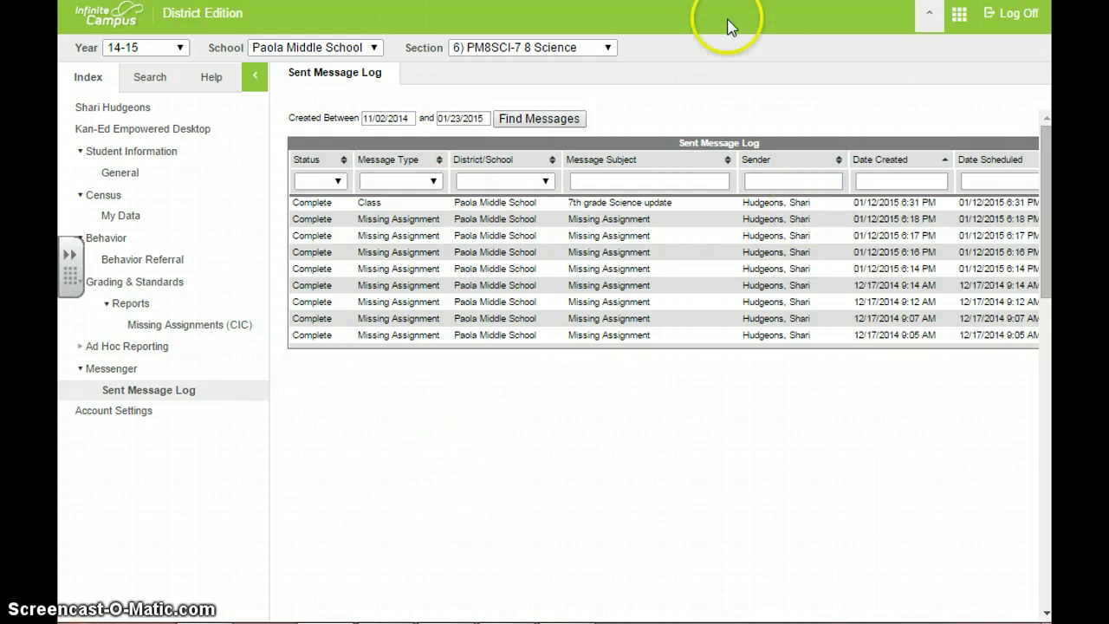
- Return to the home page with the district and school notices, and switch to Campus Instruction
left_click(116, 109)
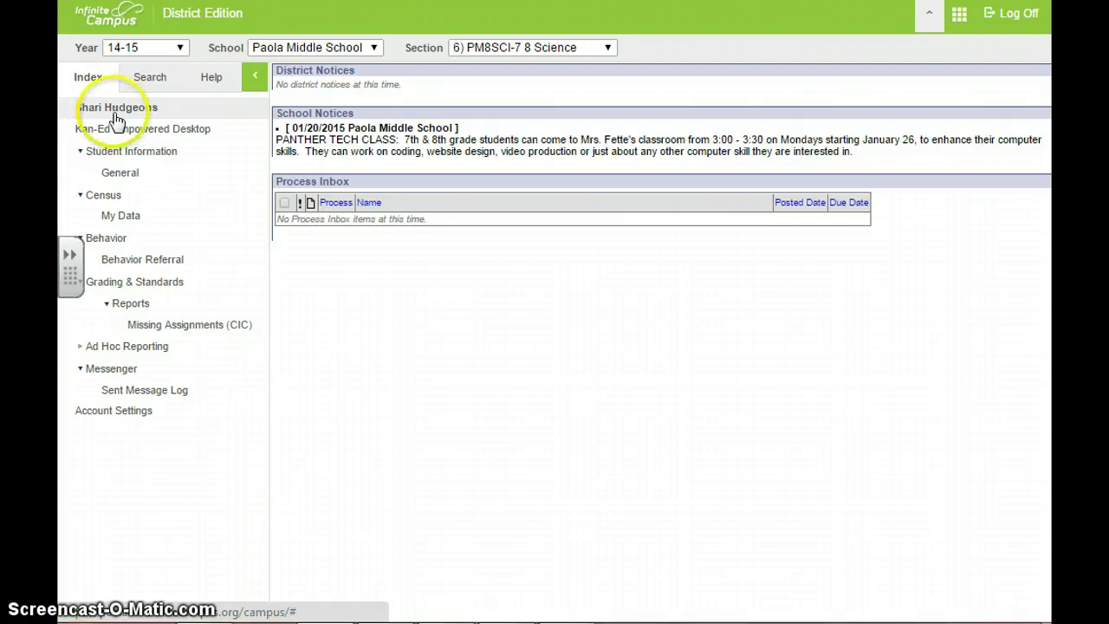
left_click(960, 19)
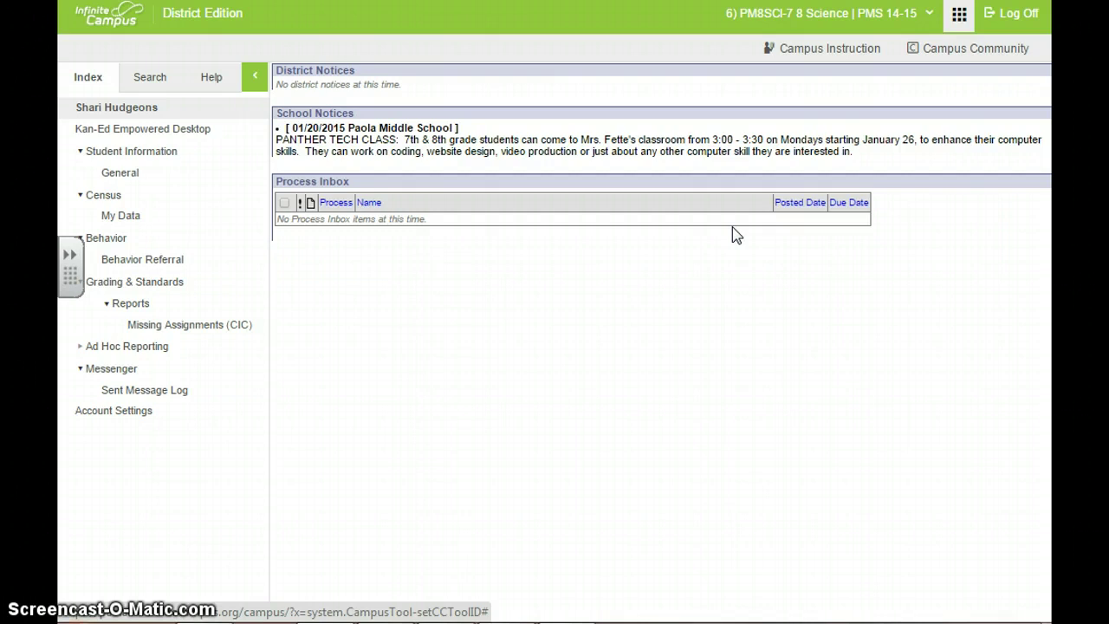
left_click(819, 54)
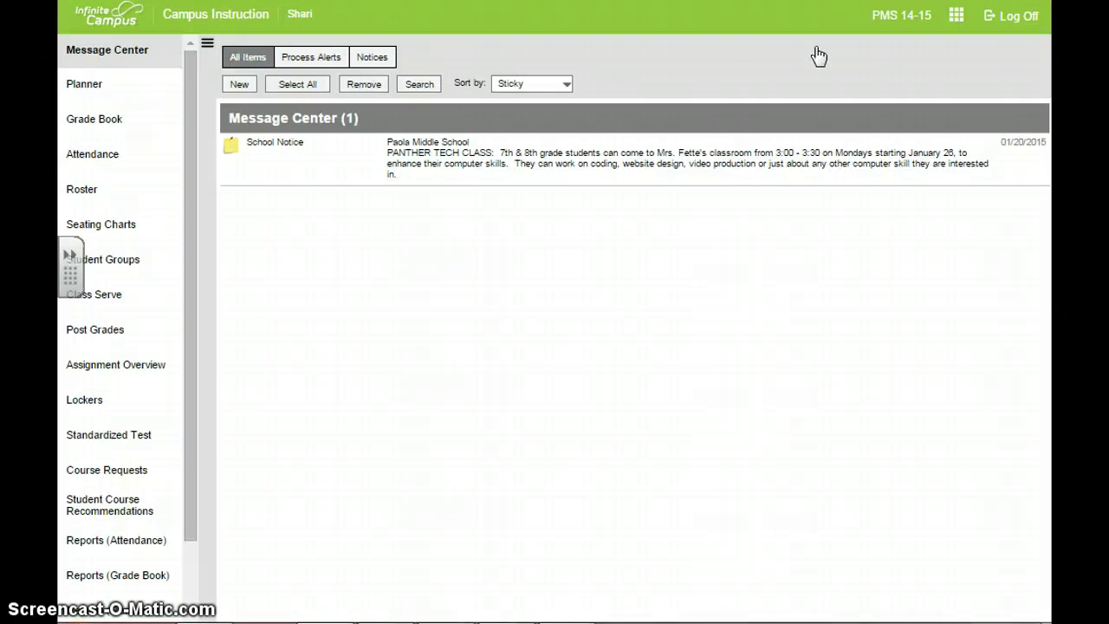
- Switch to Campus Tools and back to Campus Instruction
left_click(957, 16)
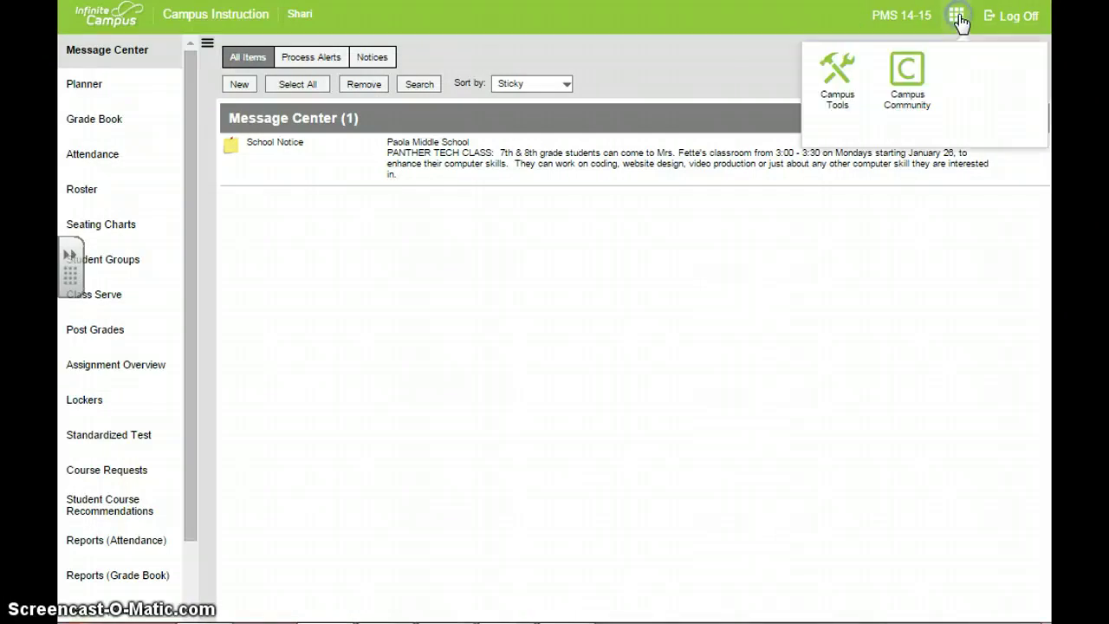
left_click(839, 91)
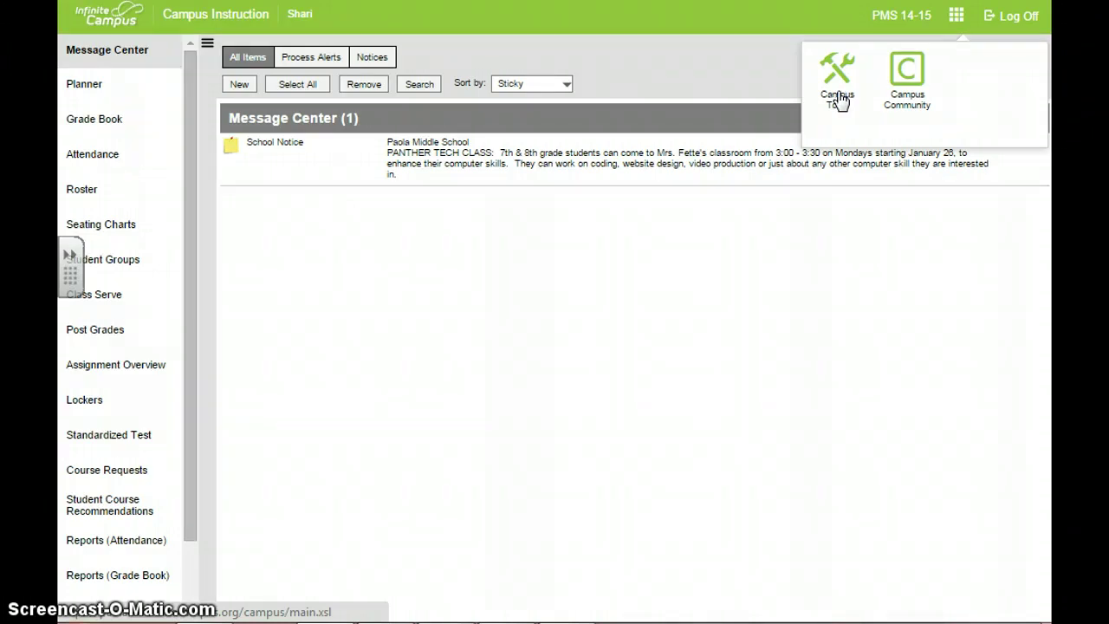
left_click(761, 80)
left_click(806, 87)
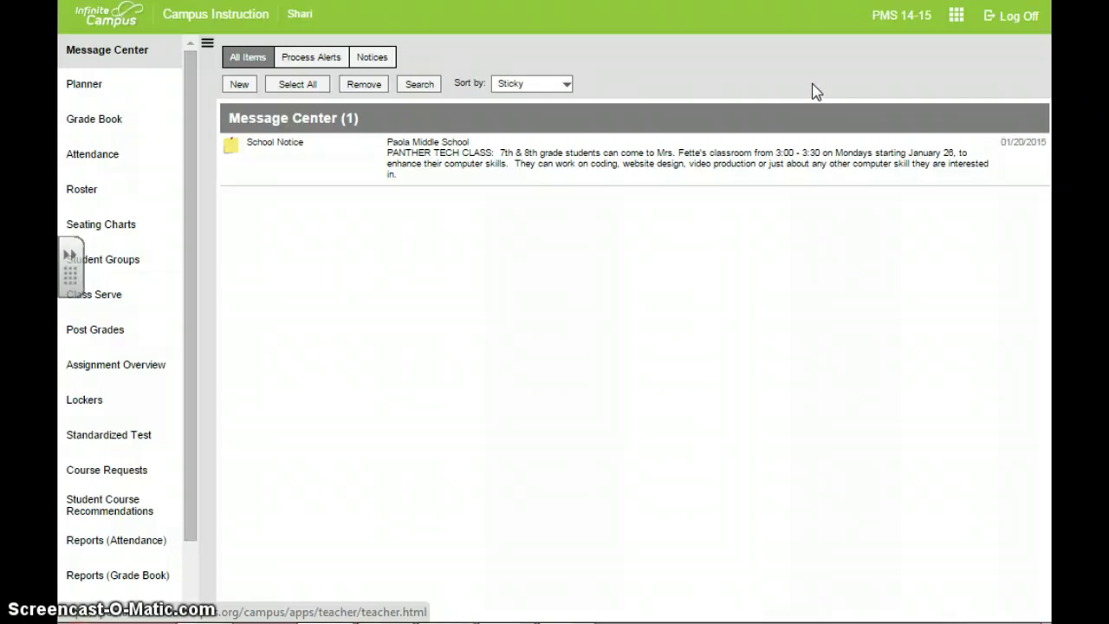
left_click(799, 80)
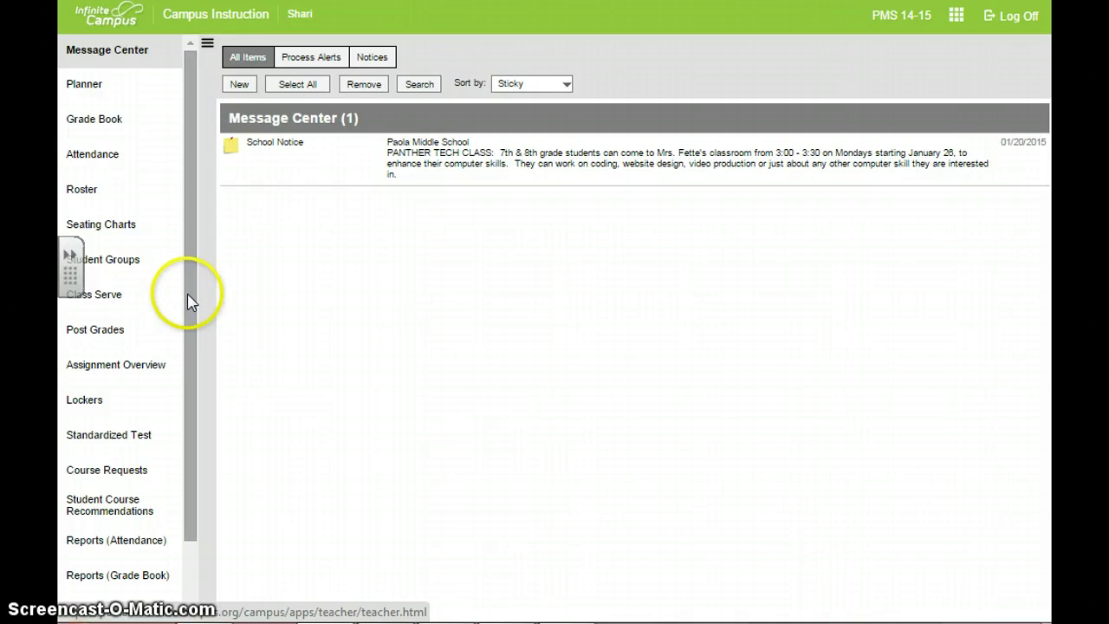
- Open the account settings and select Campus Instruction as the application to load on login
left_click_drag(191, 297, 183, 513)
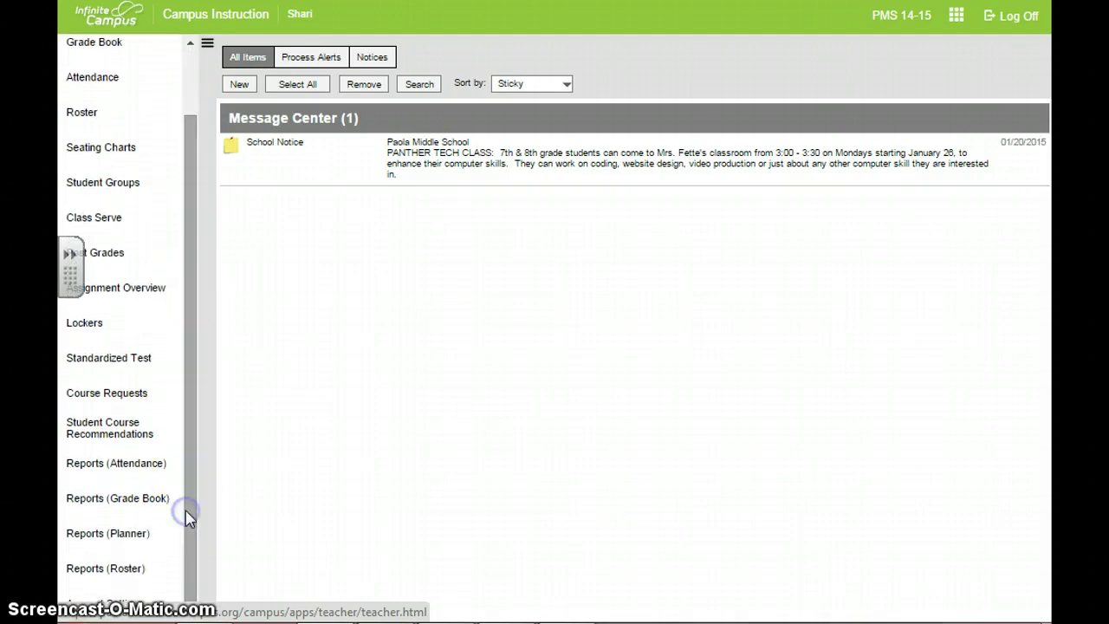
left_click(120, 605)
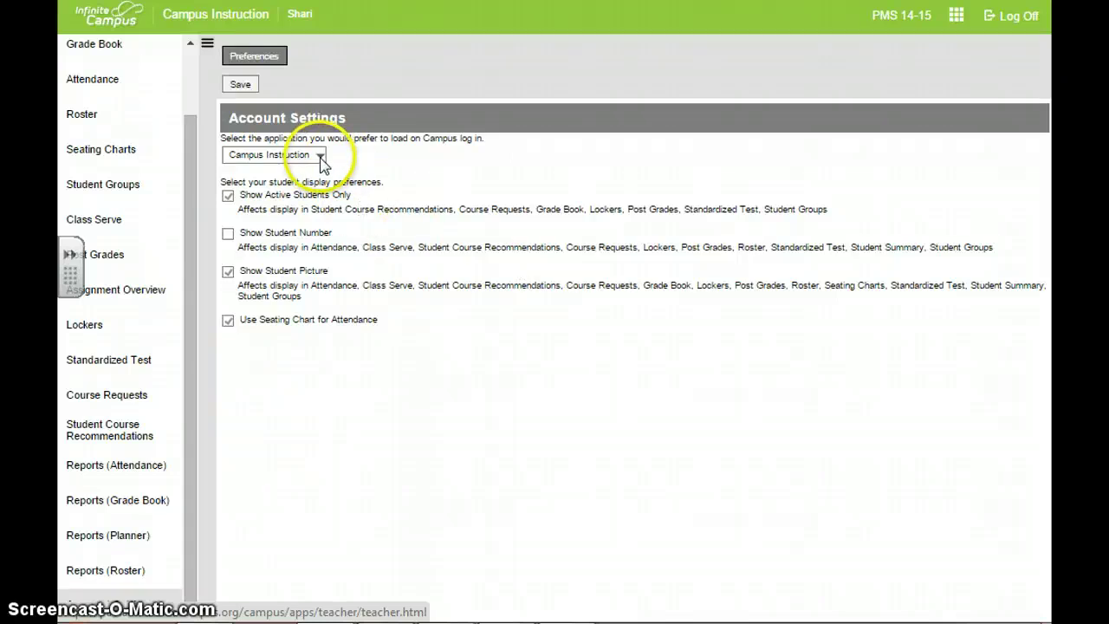
left_click(320, 156)
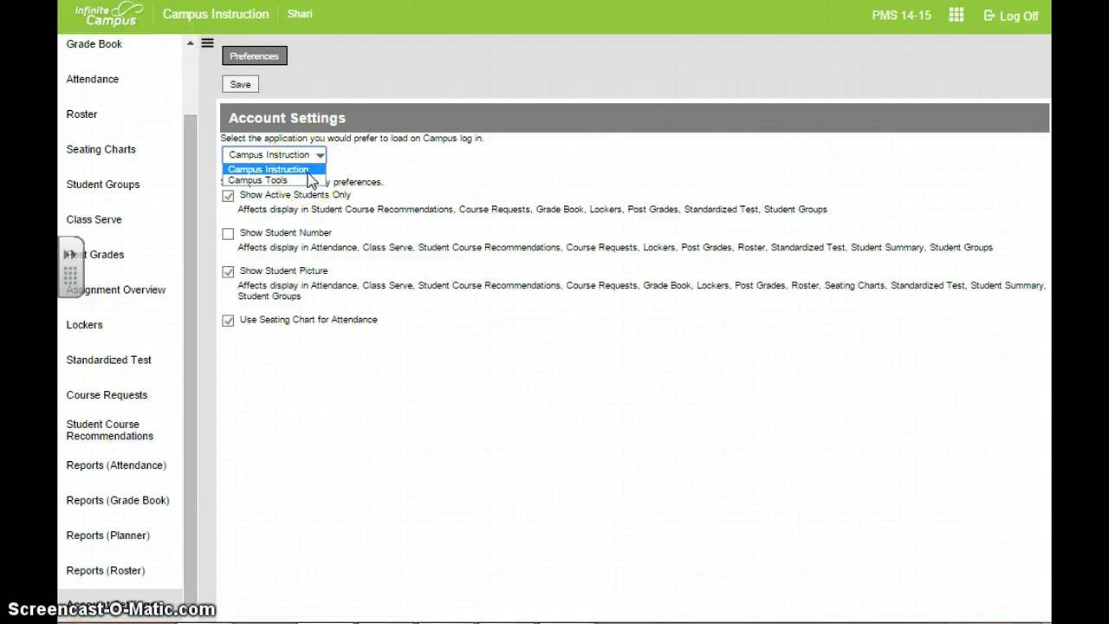
left_click(308, 173)
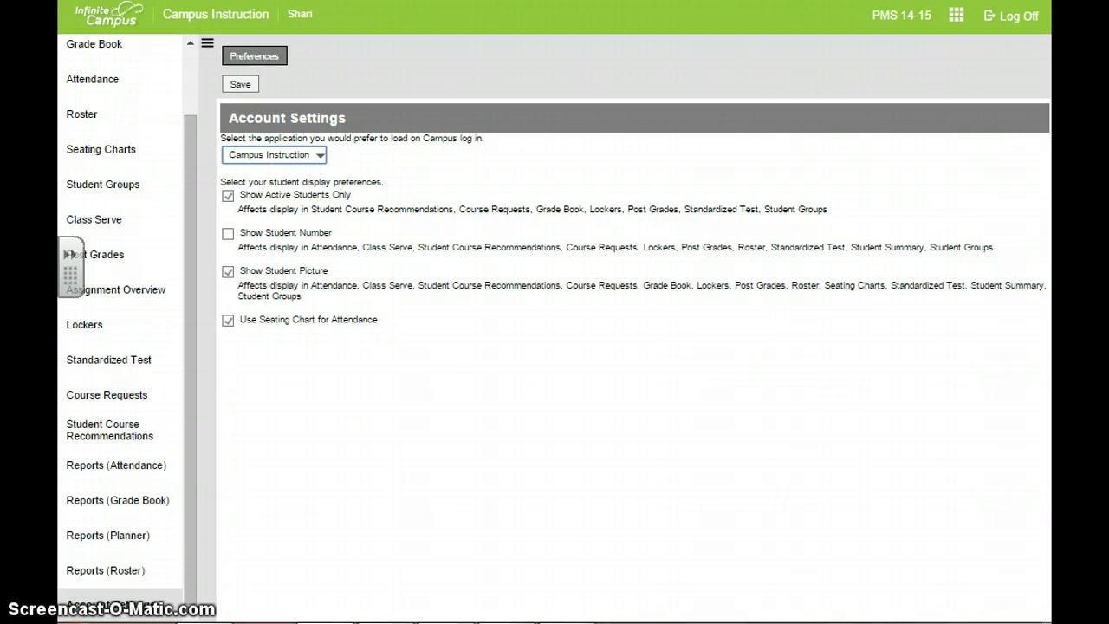
- Turn Show Active Students Only off and back on, and save the account settings
left_click(797, 71)
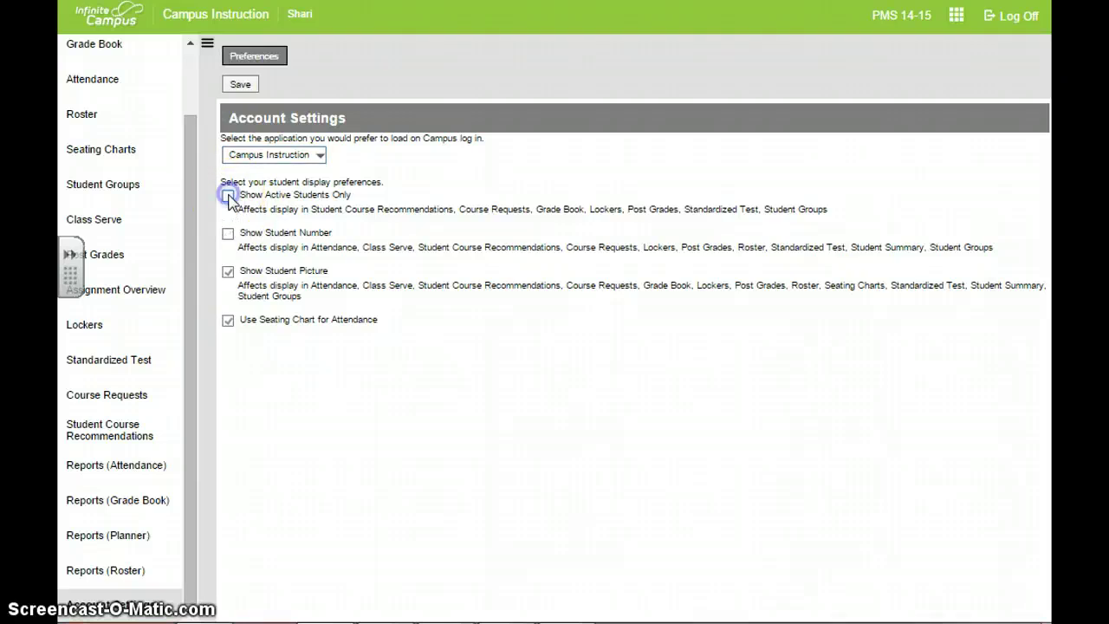
left_click(227, 197)
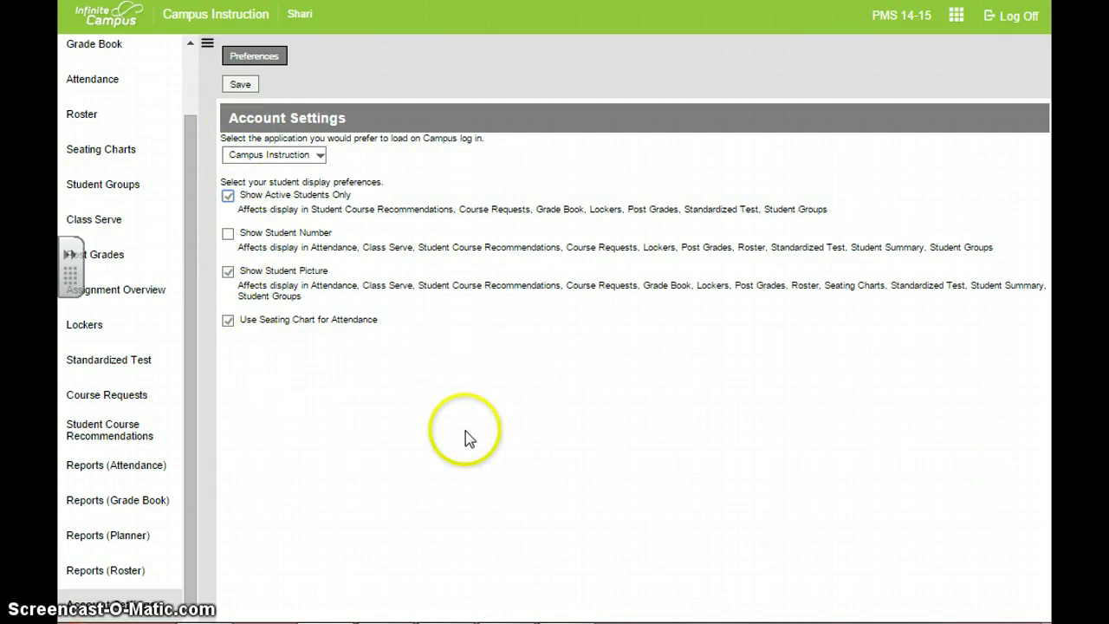
left_click(240, 87)
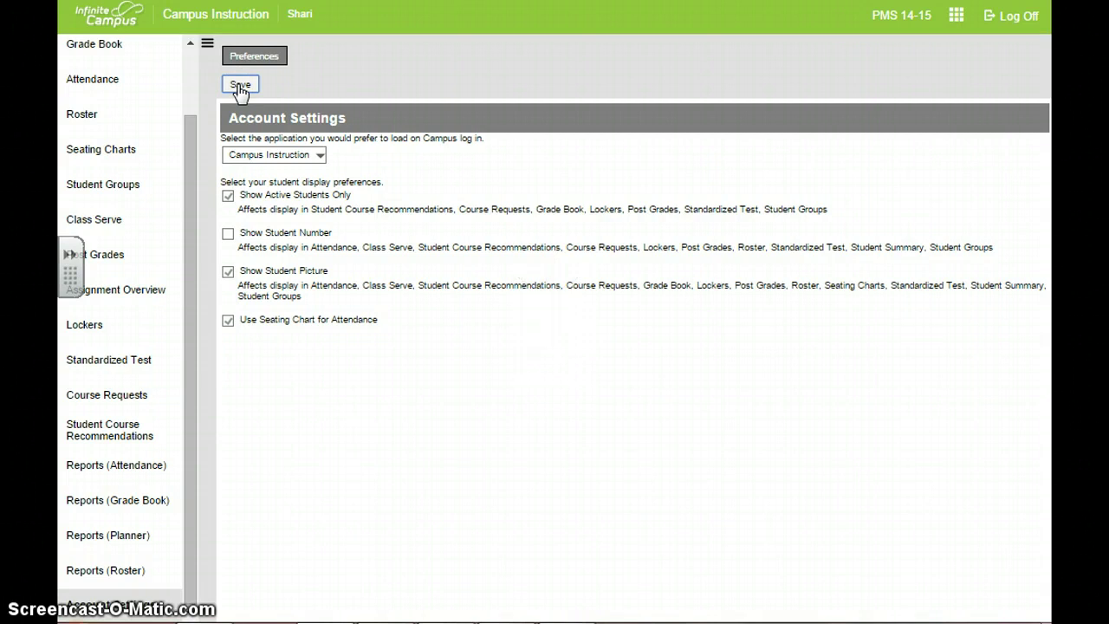
left_click_drag(187, 226, 198, 146)
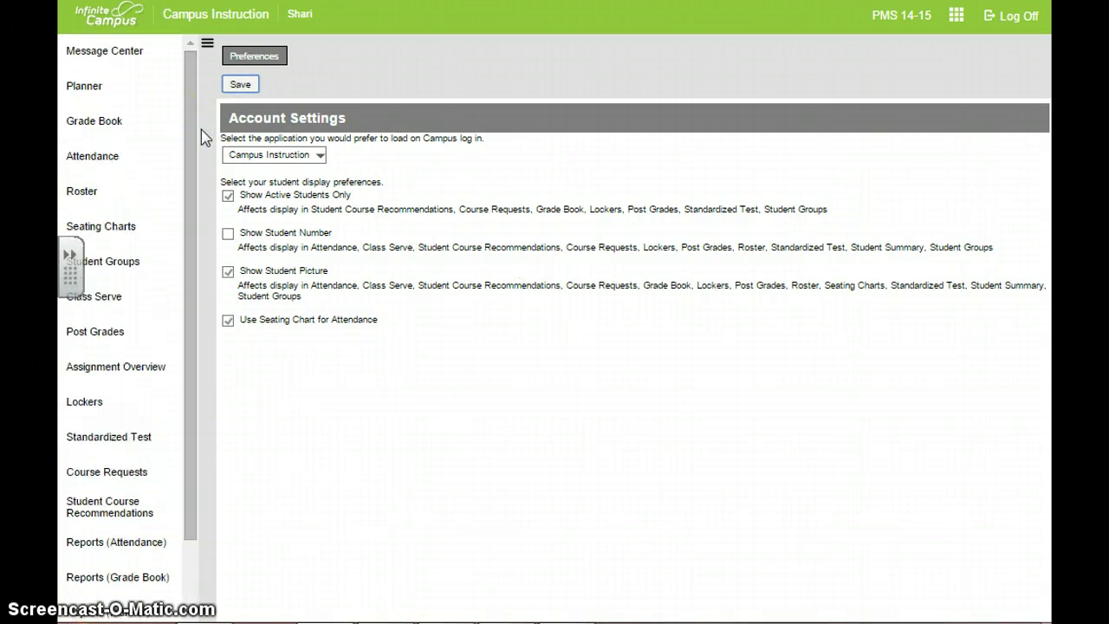
left_click(246, 90)
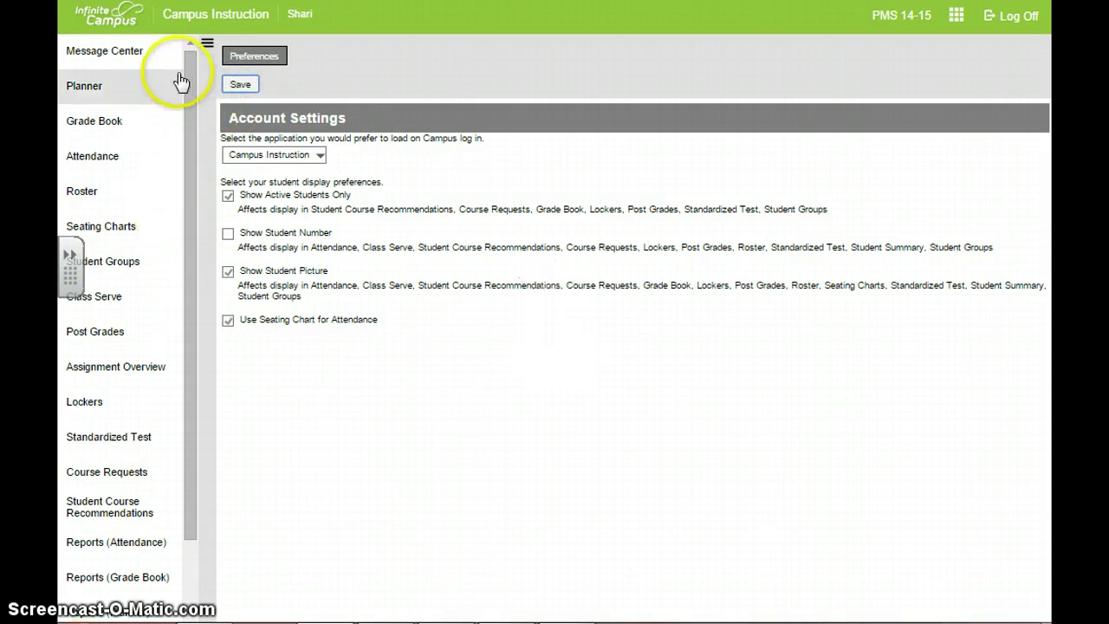
- View the Message Center and open the Planner to look at the curriculum for the week of January 19 - 23, 2015
left_click(132, 59)
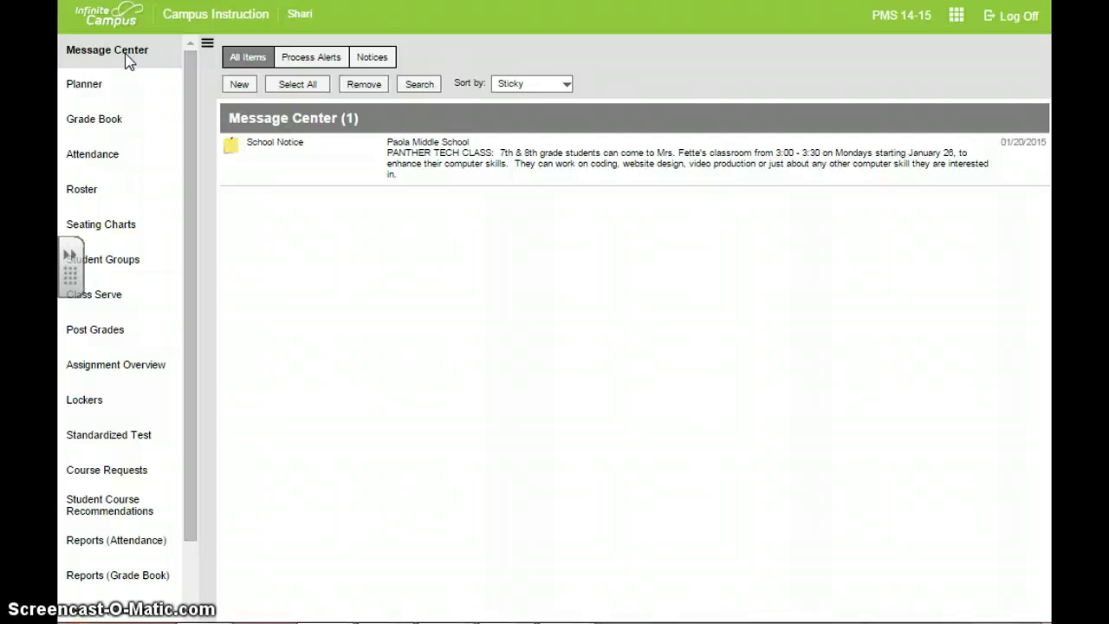
left_click(85, 84)
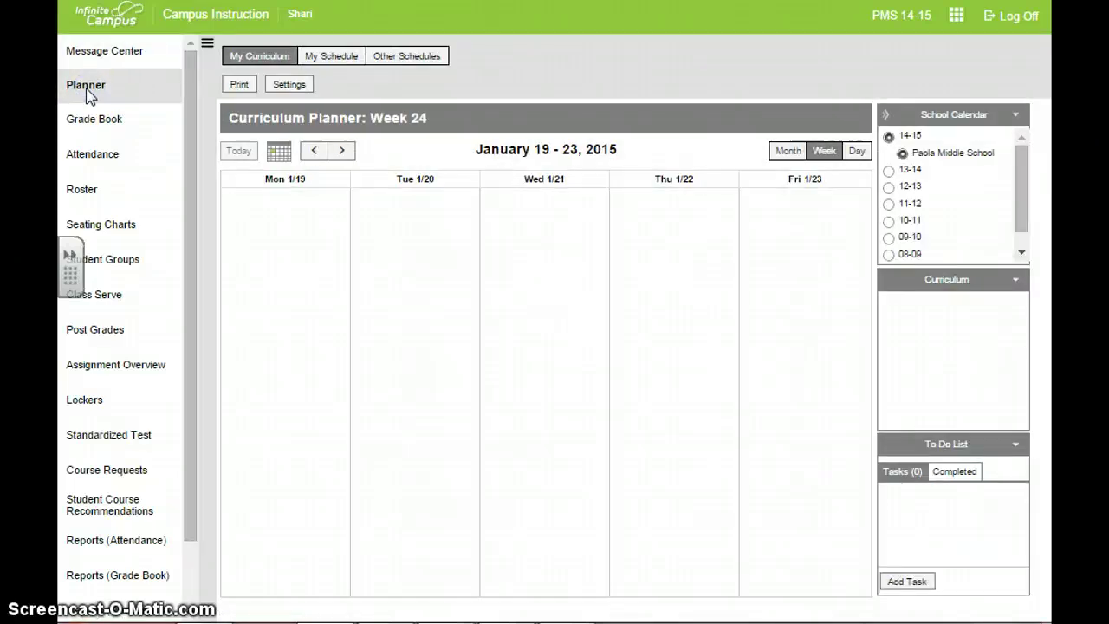
left_click(529, 439)
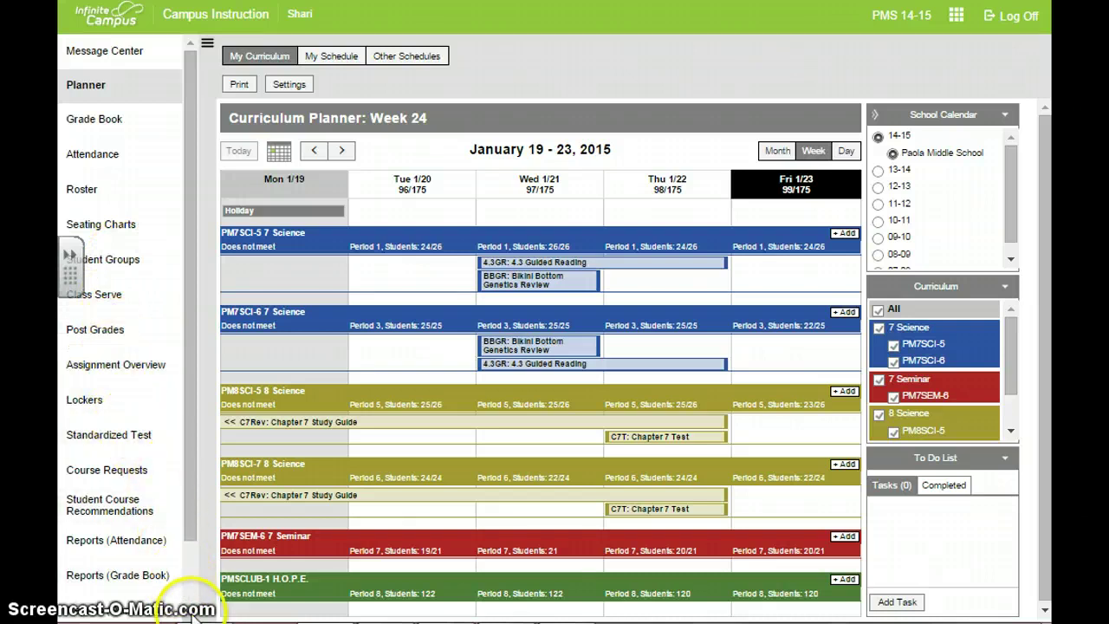
scroll(192, 609, "down", 2)
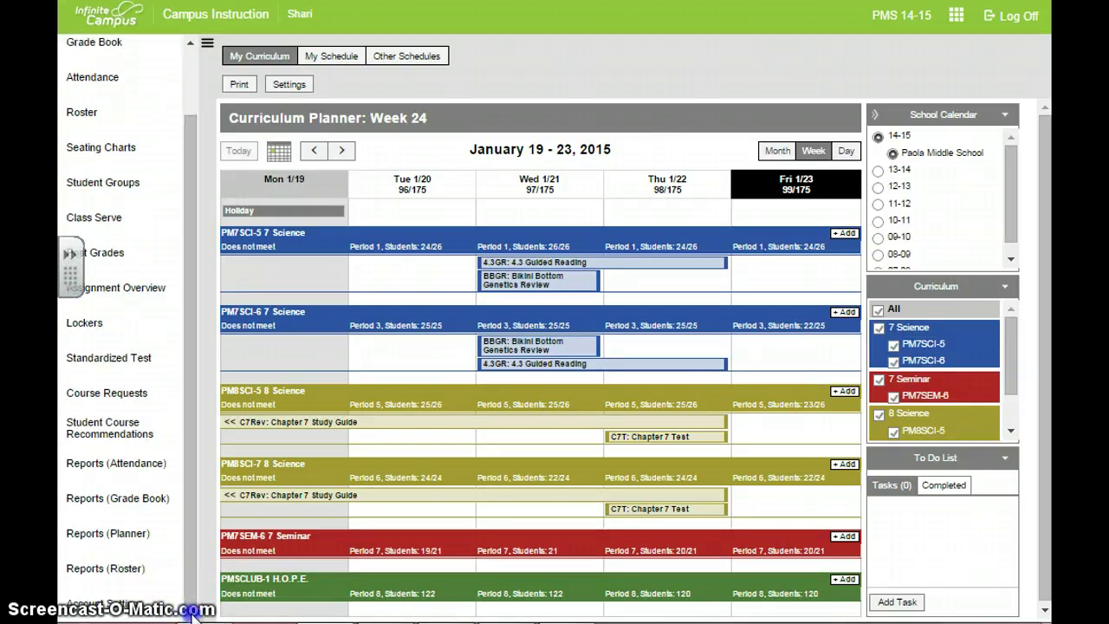